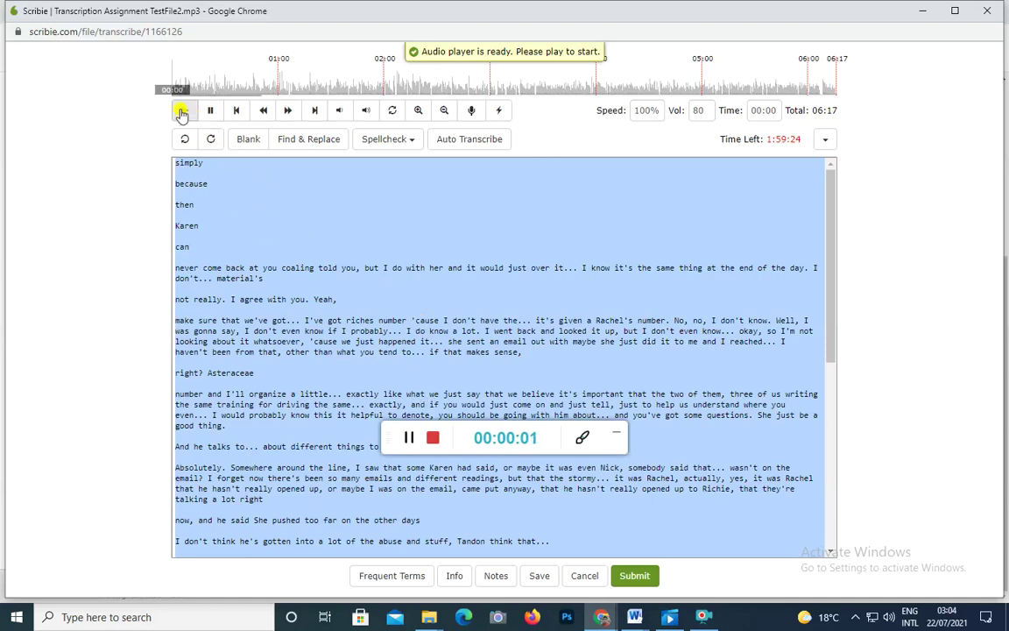
- Start playback of TestFile2.mp3 beside its rough draft transcript in the Scribie editor
left_click(181, 113)
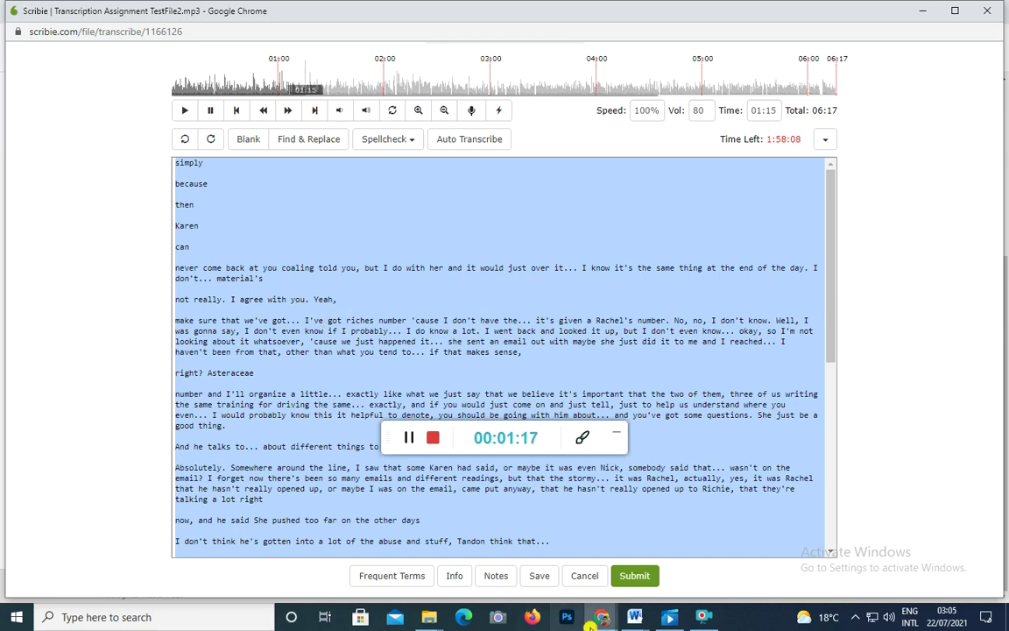
- Switch to the Transcription Test Files Chrome window and open a blank new tab beside it
mouse_move(607, 618)
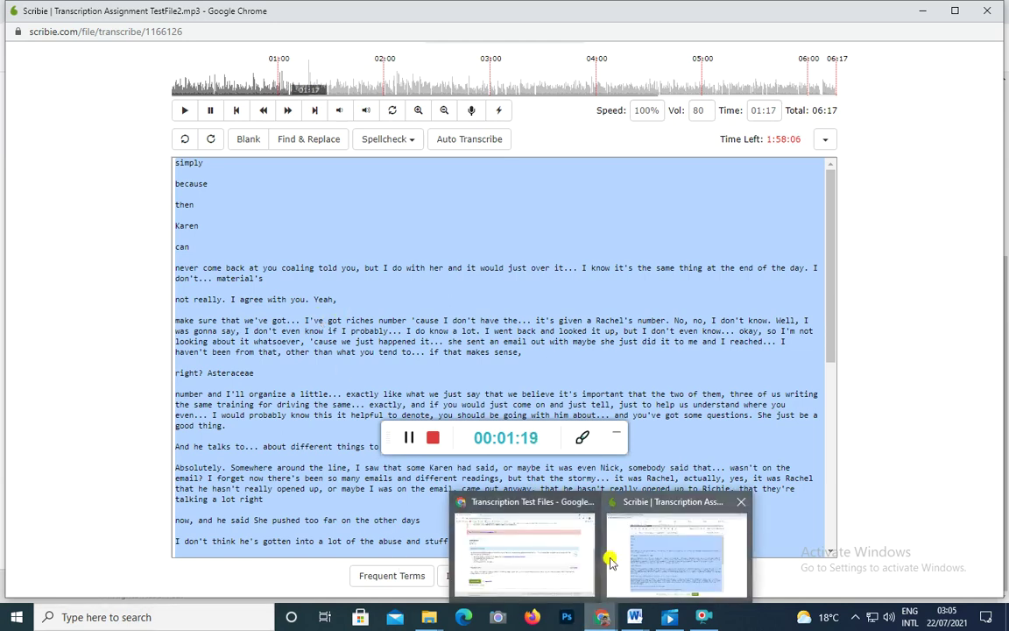
mouse_move(565, 541)
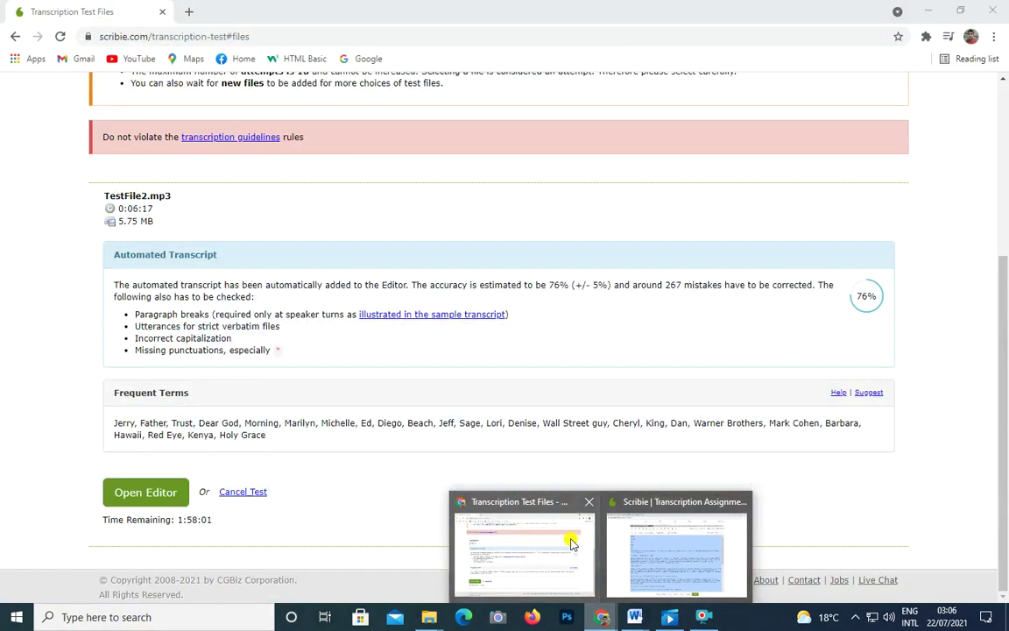
left_click(568, 541)
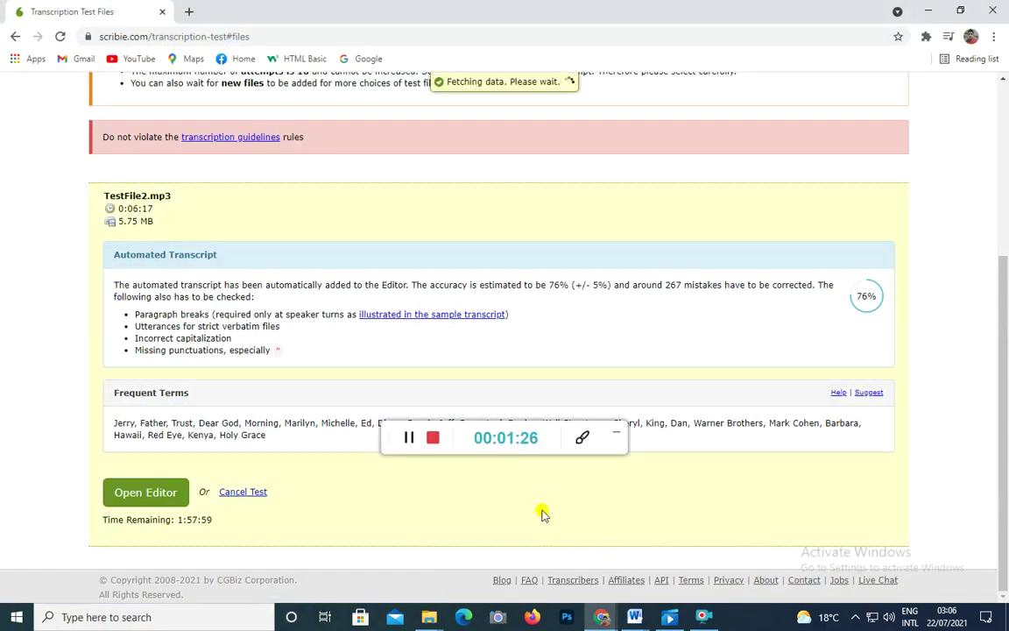
left_click(192, 12)
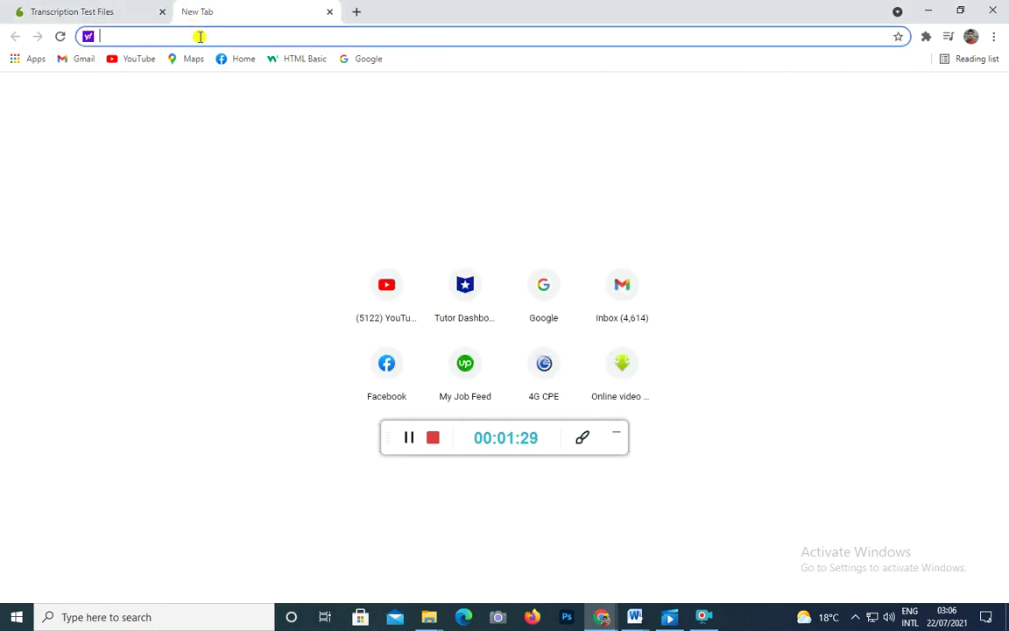
- Load otter.ai in the new Chrome tab
type("oo")
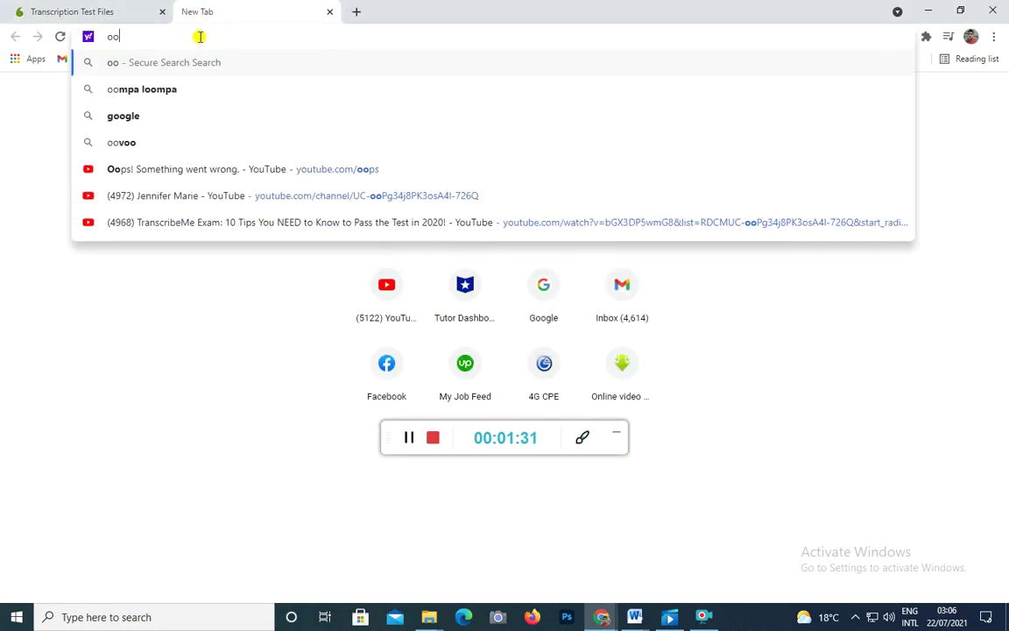
key("BackSpace")
type("t")
key("Return")
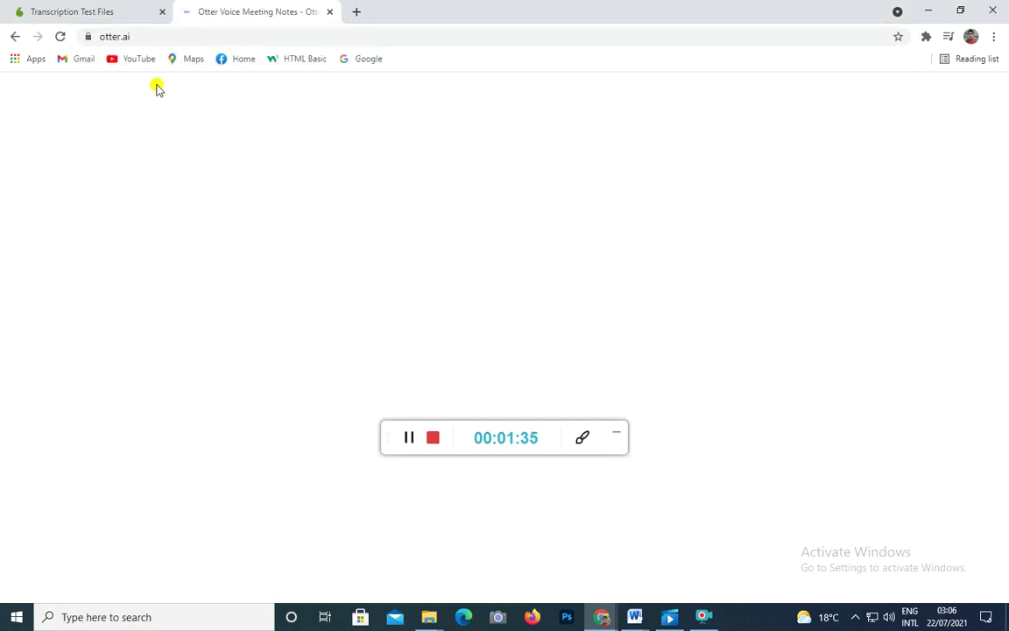
- Return to the Scribie transcription editor window, where playback has reached 04:17
left_click(124, 17)
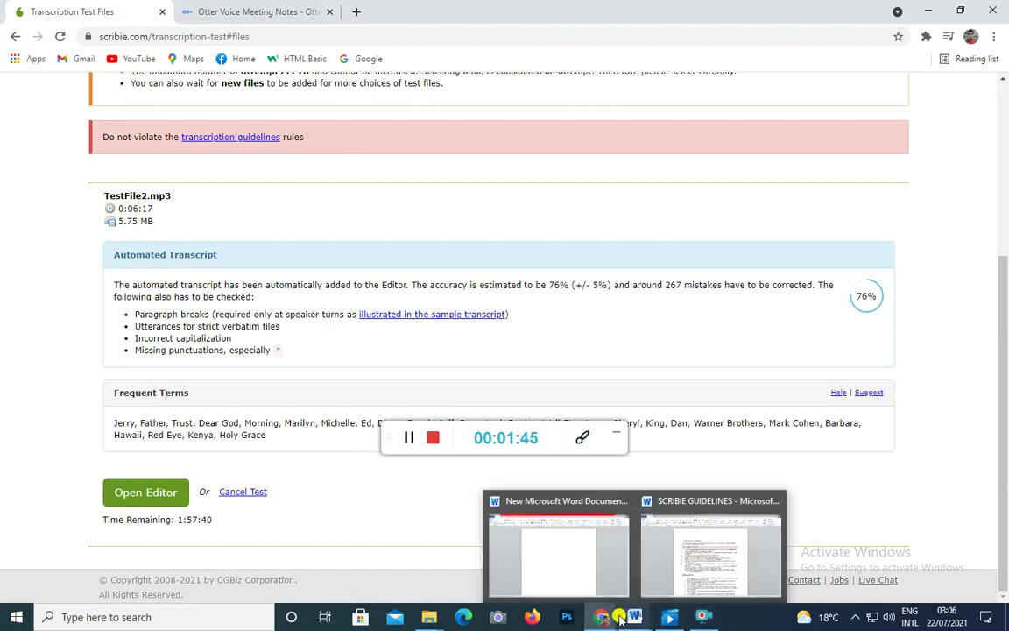
mouse_move(655, 588)
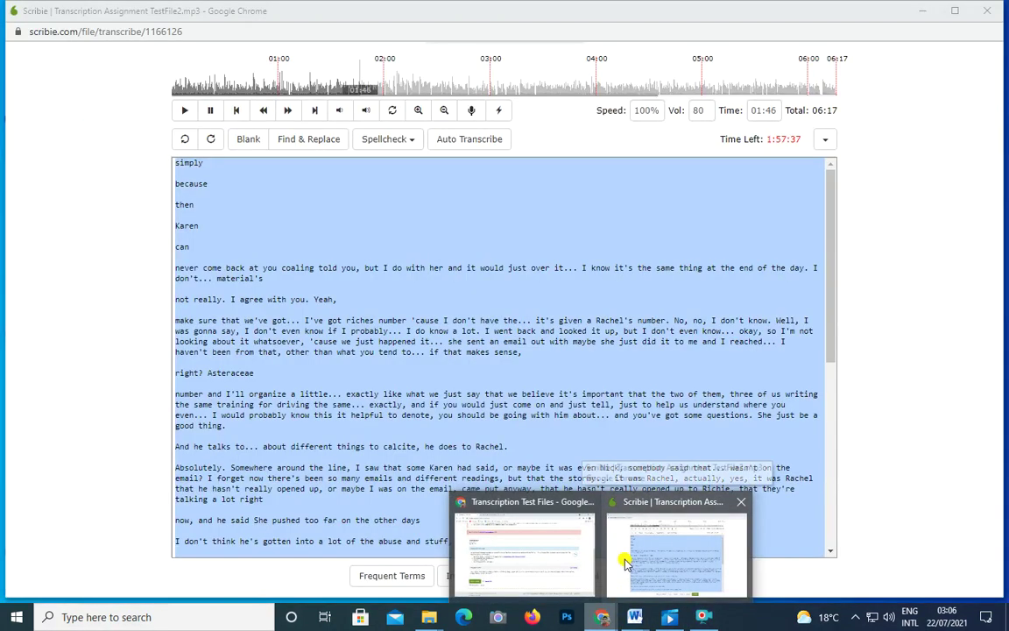
left_click(626, 561)
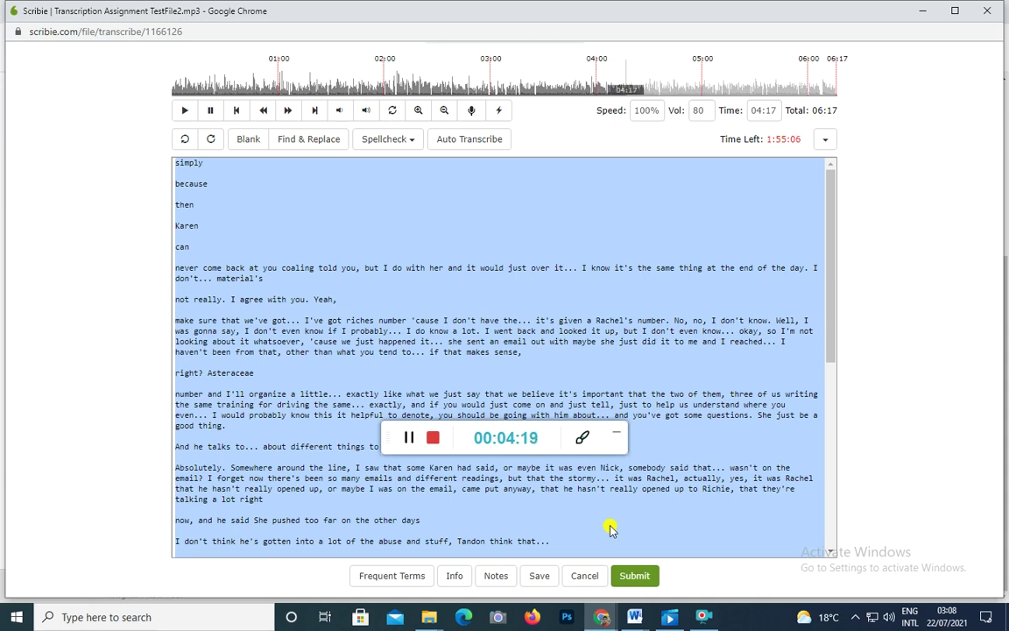
- Let TestFile2.mp3 keep playing to 05:47 of 06:17 while reading the transcript
mouse_move(644, 622)
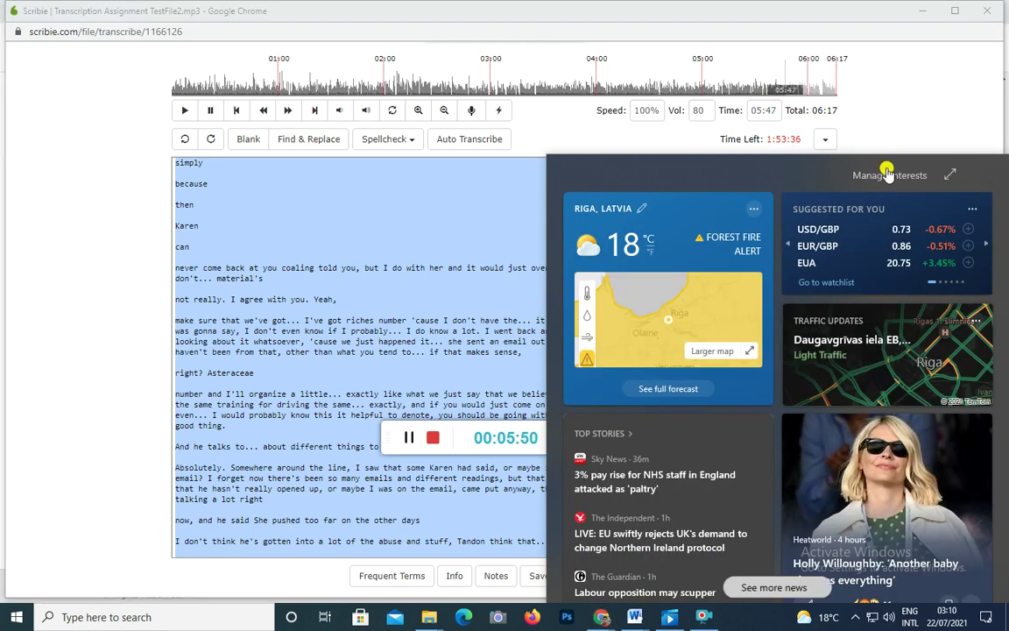
- Dismiss the Windows news and weather panel covering the Scribie transcript editor
left_click(895, 125)
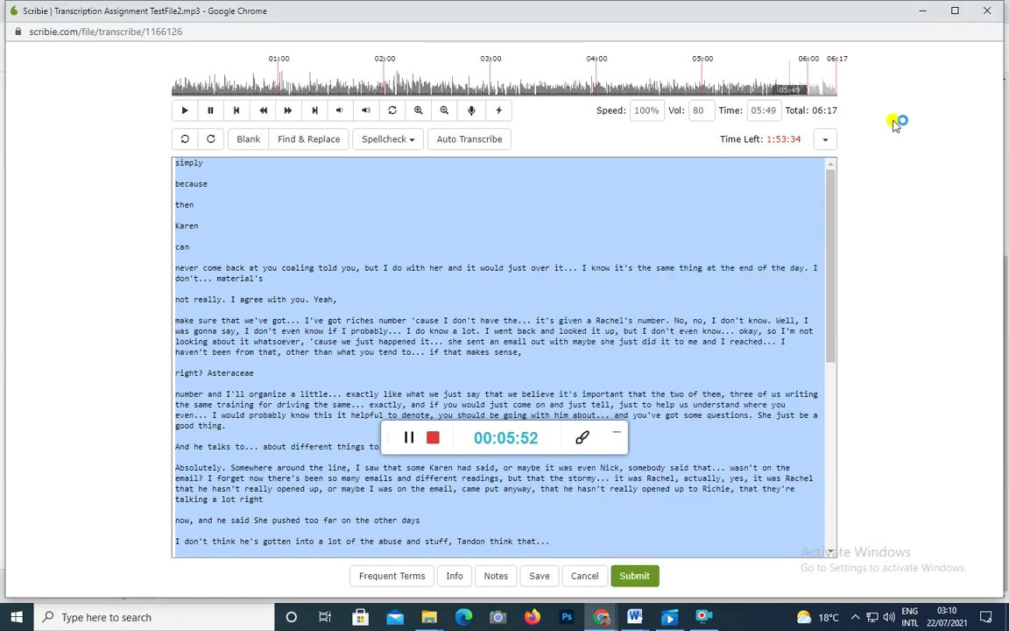